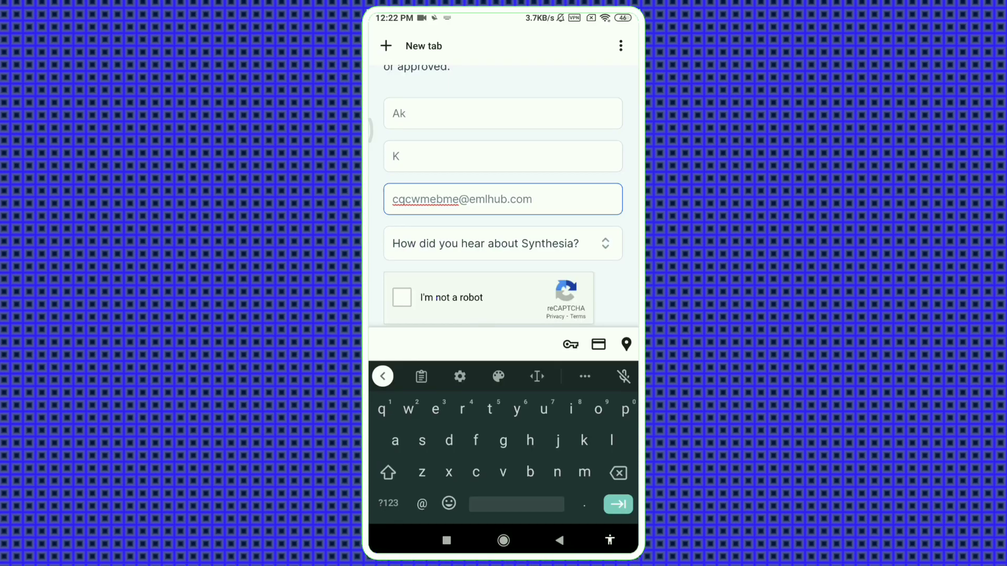
scroll(502, 197, "up", 1)
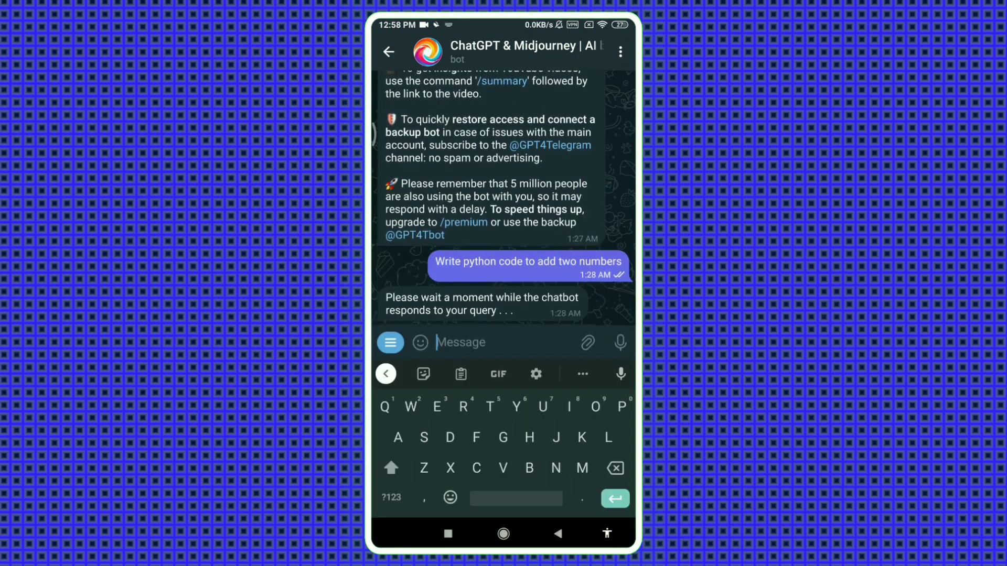
scroll(503, 276, "up", 3)
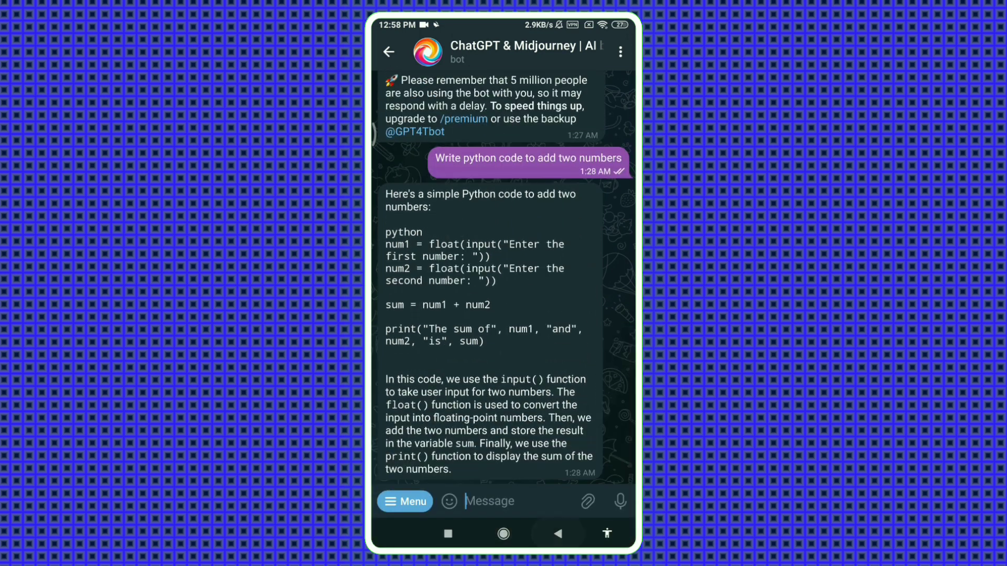
scroll(504, 276, "down", 1)
type("Who")
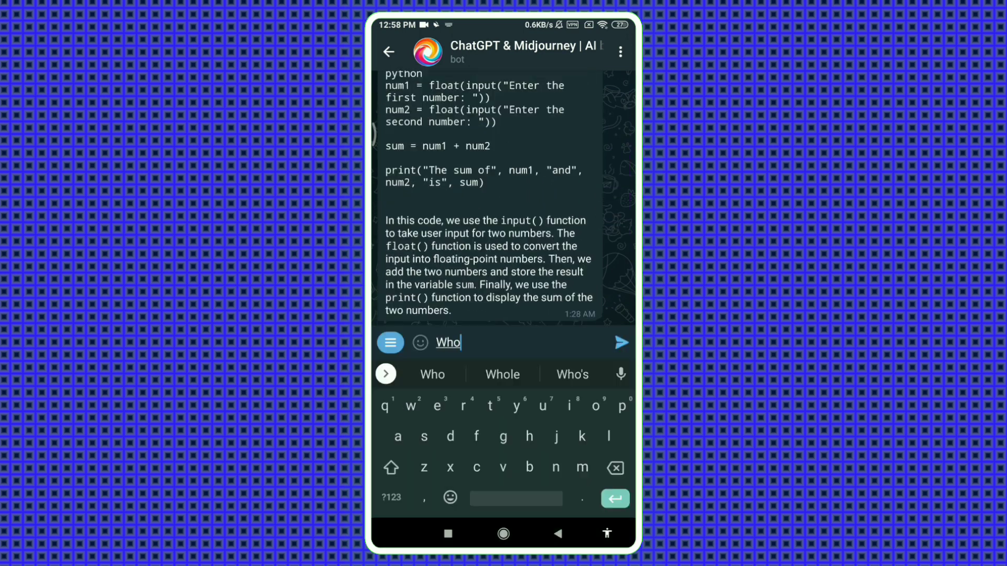
type("AI")
- Ask the ChatGPT & Midjourney bot 'Who is the founder of openAI'
key("Return")
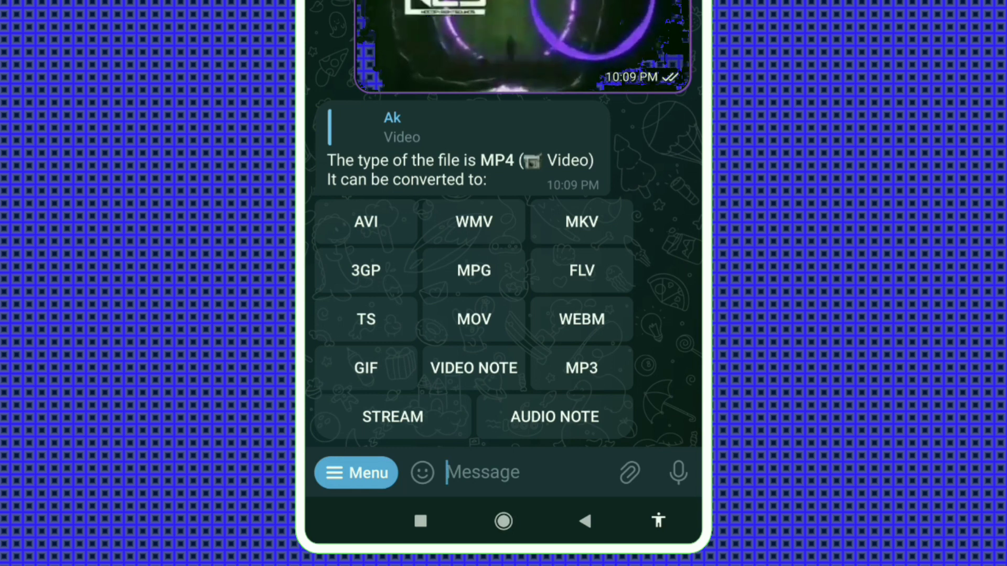
- Convert the sent MP4 video to MP3 with File Converter Bot
left_click(582, 367)
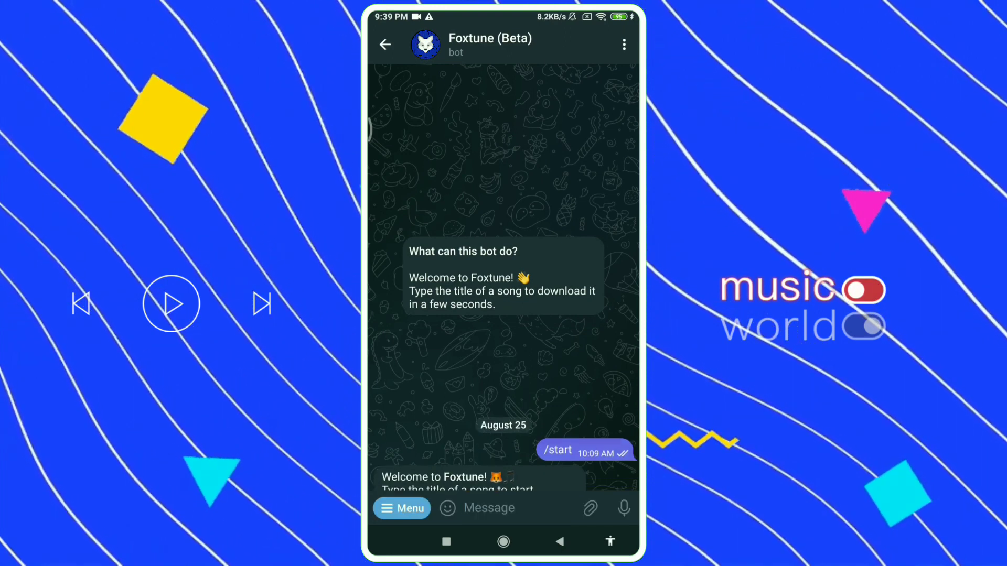
type("Tera nash")
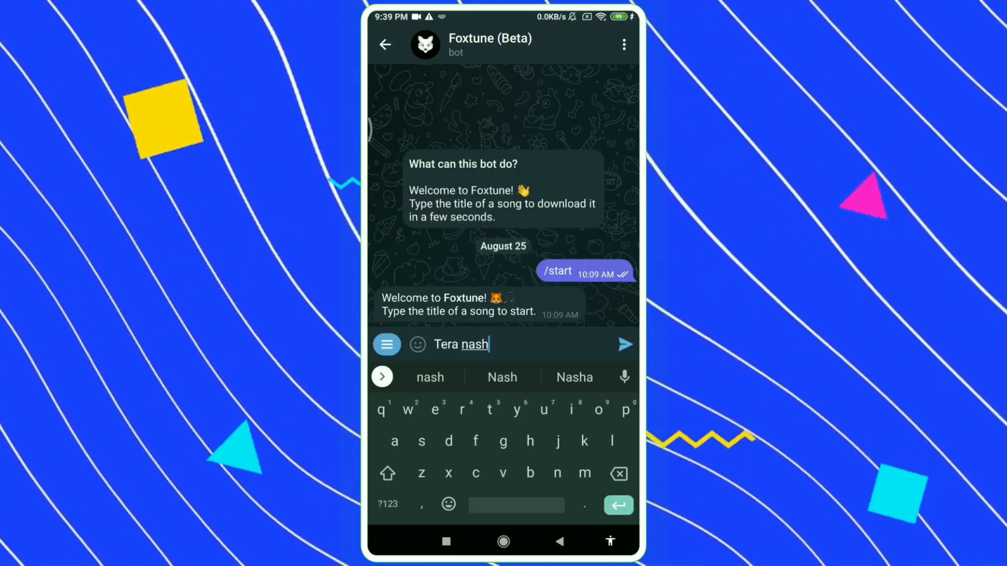
type("a")
- Request the song 'Tera nasha' from the Foxtune bot
key("Return")
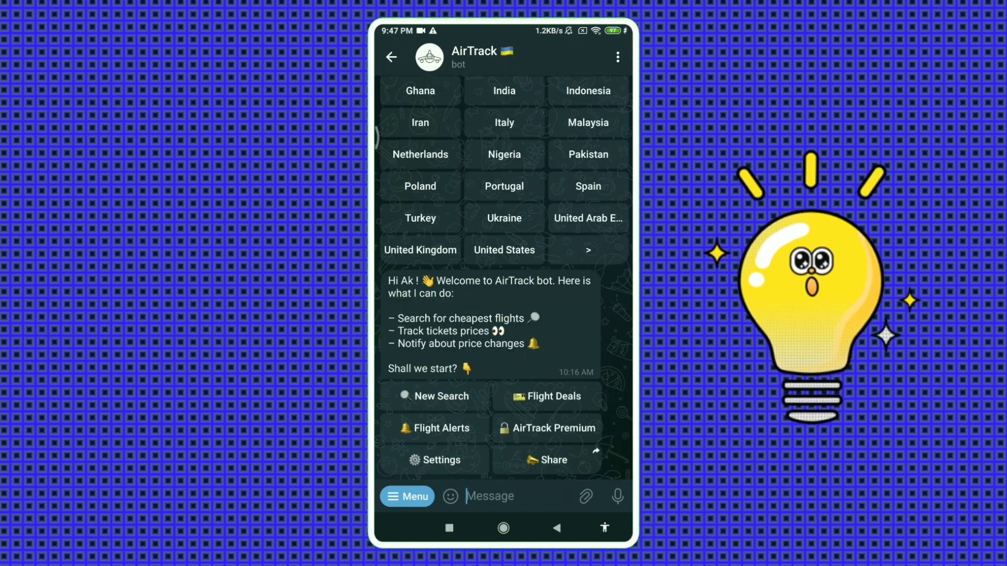
type("Bangalore")
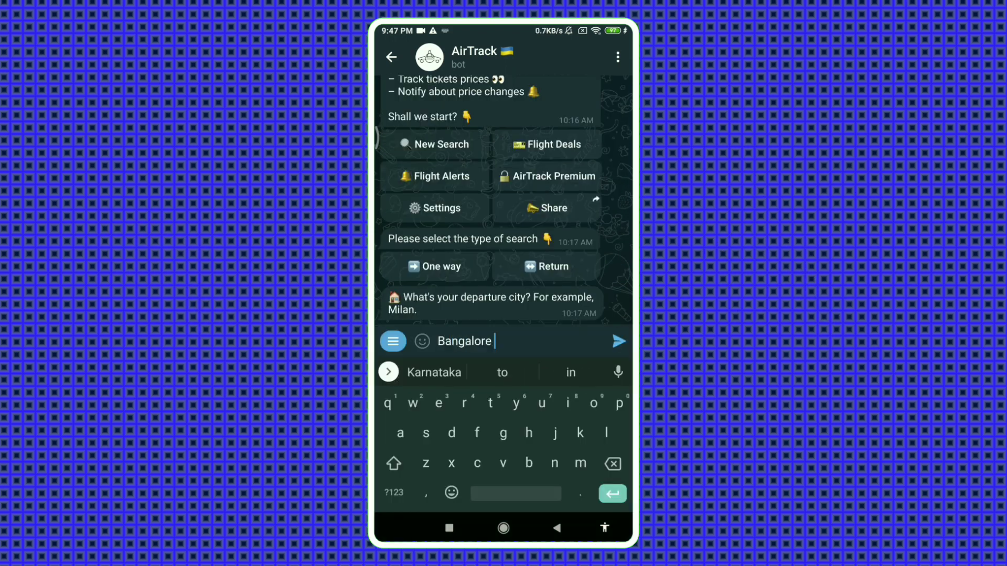
- Search AirTrack one-way flights from Bengaluru (BLR) to New Delhi (DEL)
key("Return")
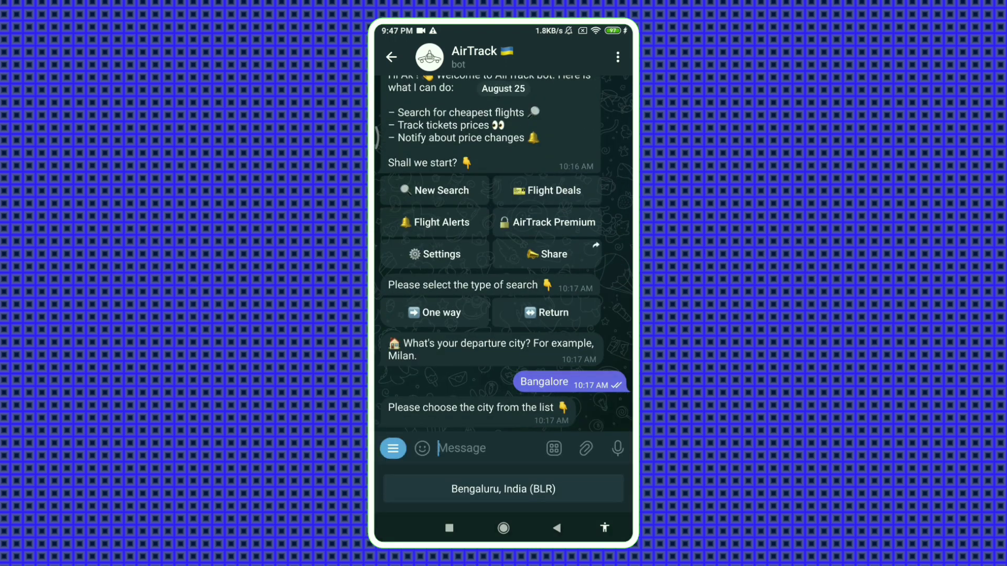
left_click(503, 488)
type("lhi")
key("Return")
left_click(504, 488)
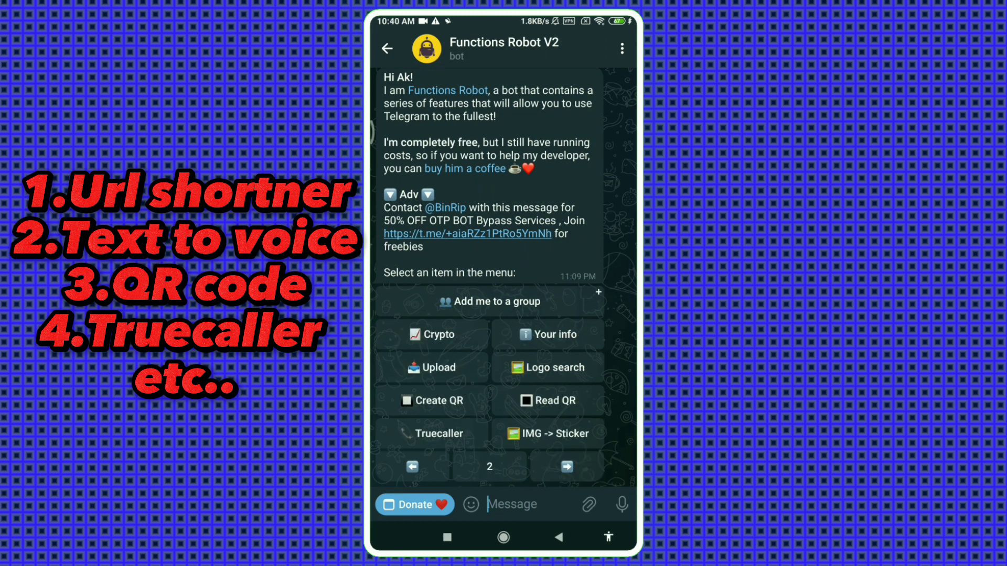
- Convert sent text to voice with Functions Robot V2's Text -> Voice feature
left_click(566, 466)
left_click(539, 400)
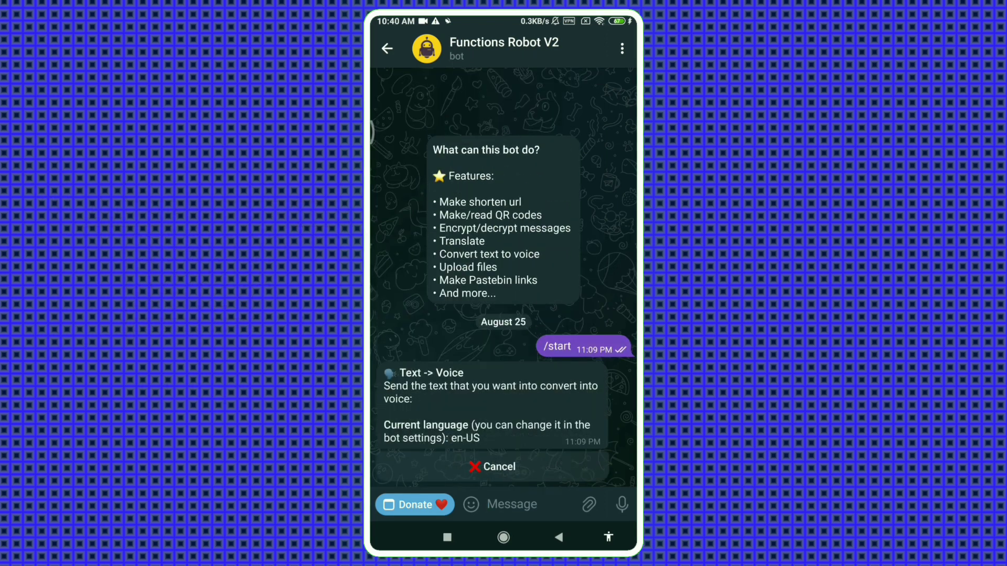
type("Hii this is text to voice converter tele bot")
key("Return")
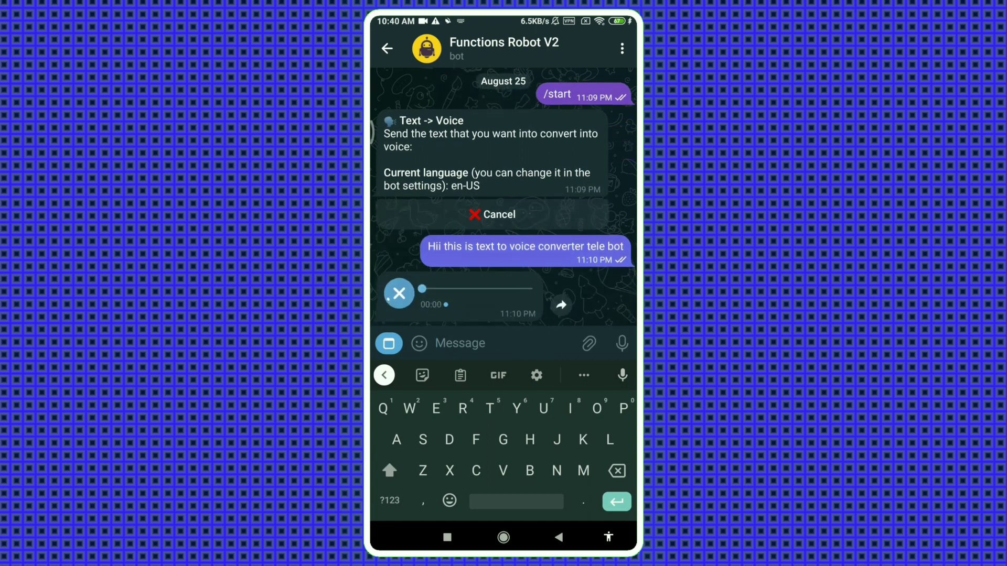
- Shorten a pasted link, create a QR code and look up a phone number
left_click(431, 174)
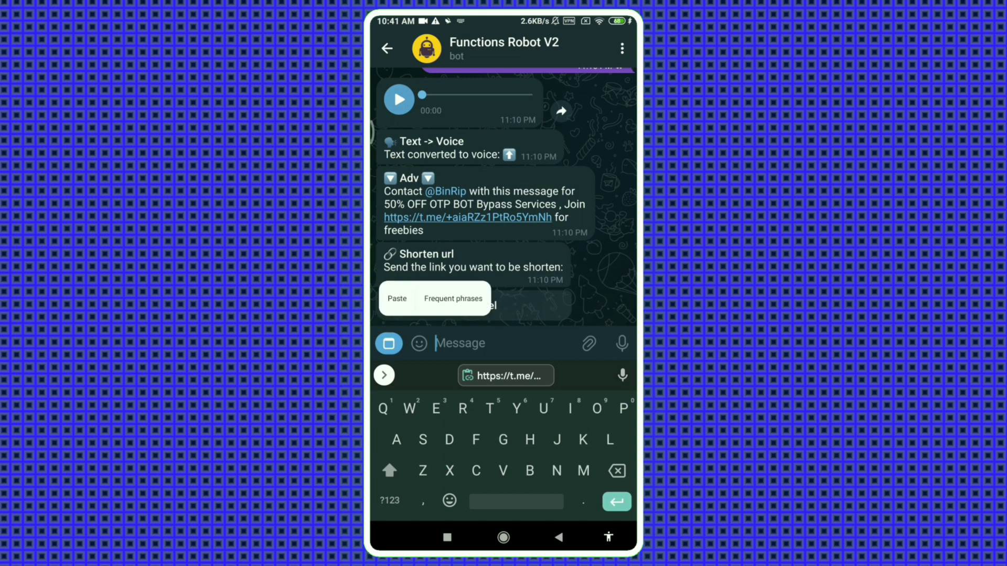
left_click(396, 298)
left_click(620, 341)
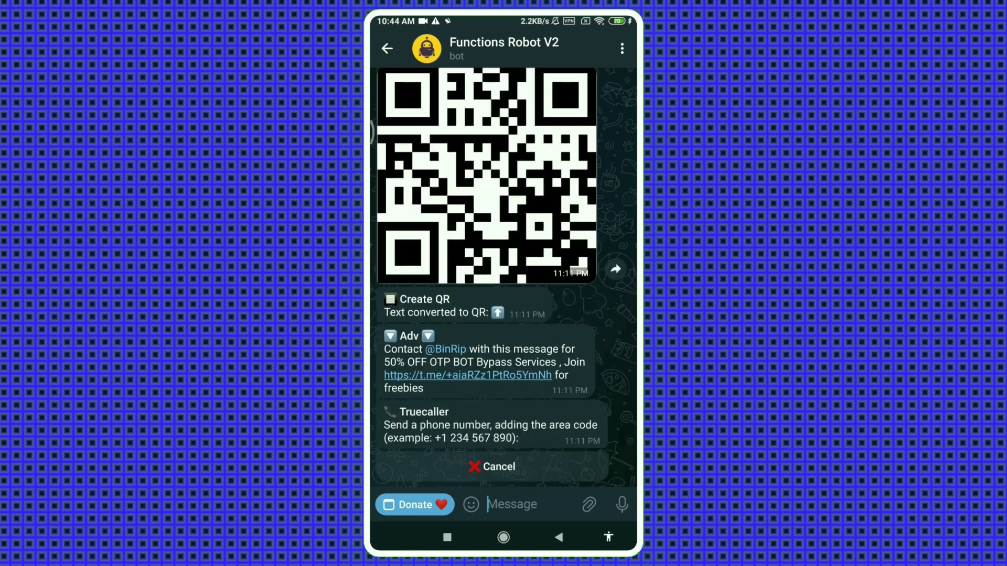
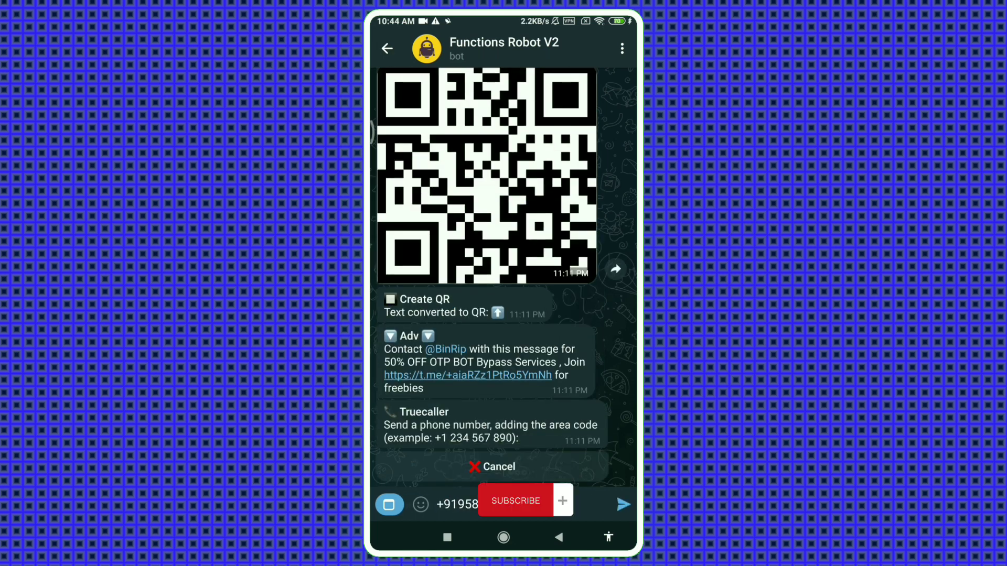
left_click(621, 504)
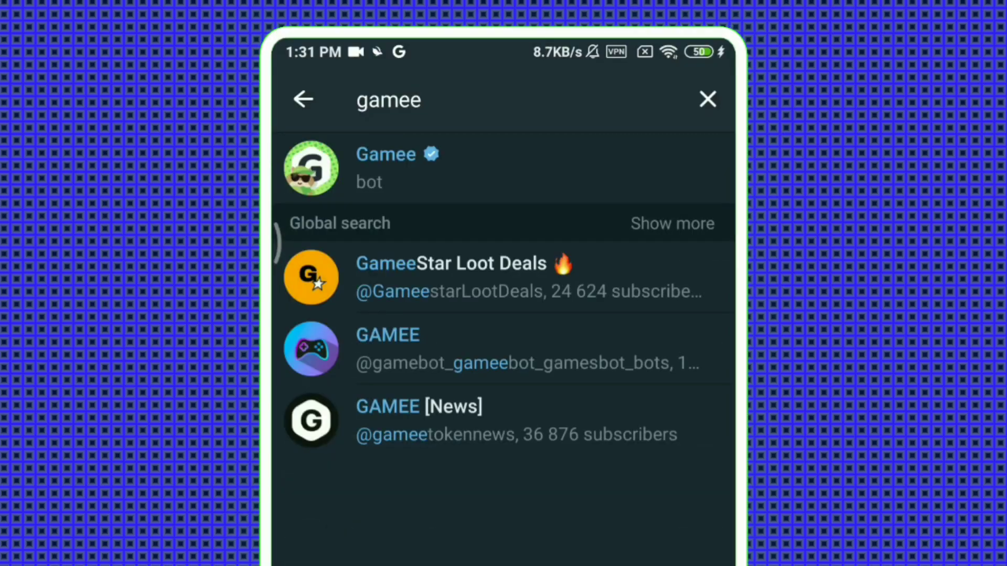
- Open the Gamee bot and launch the Arcade game Run
left_click(386, 168)
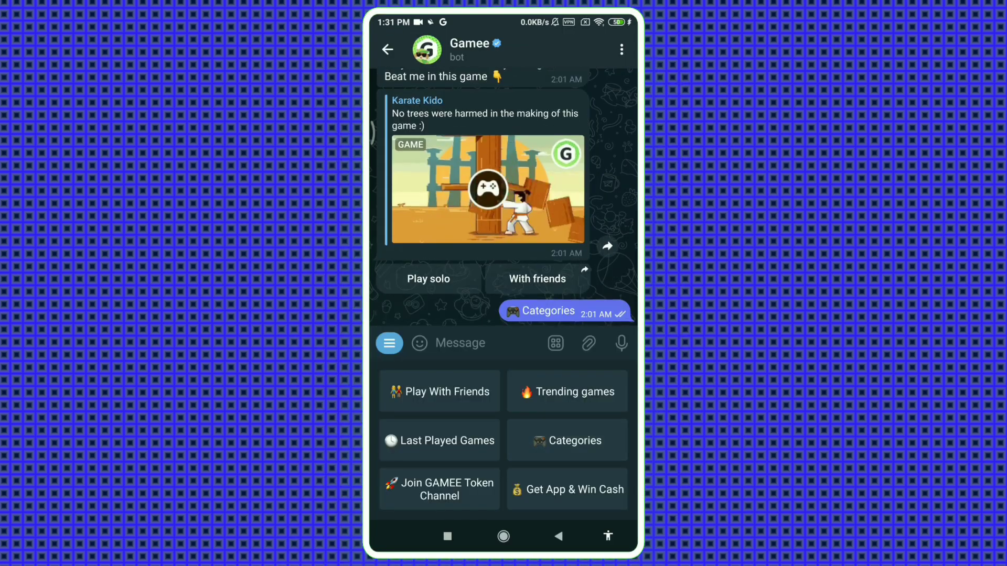
left_click(566, 384)
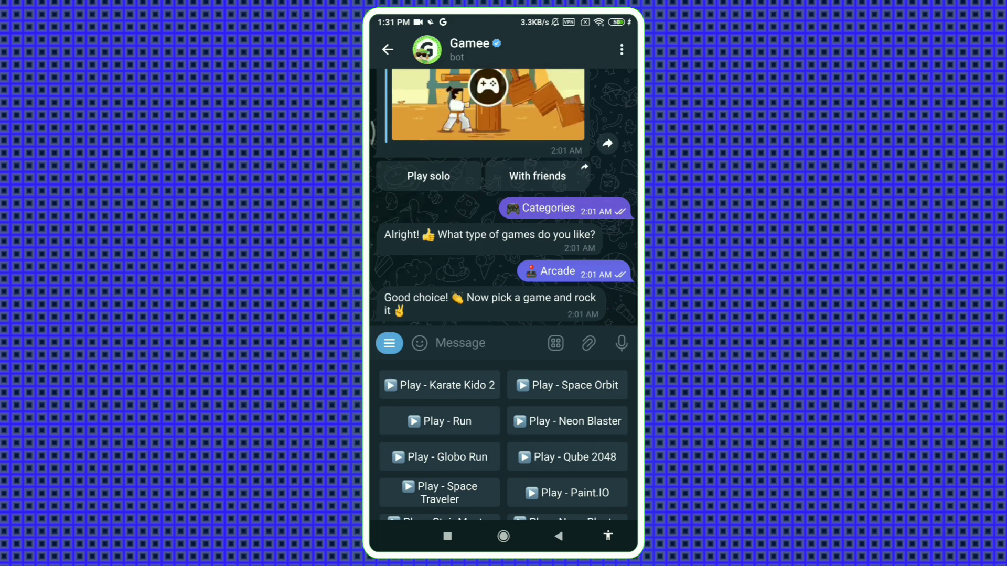
left_click(428, 304)
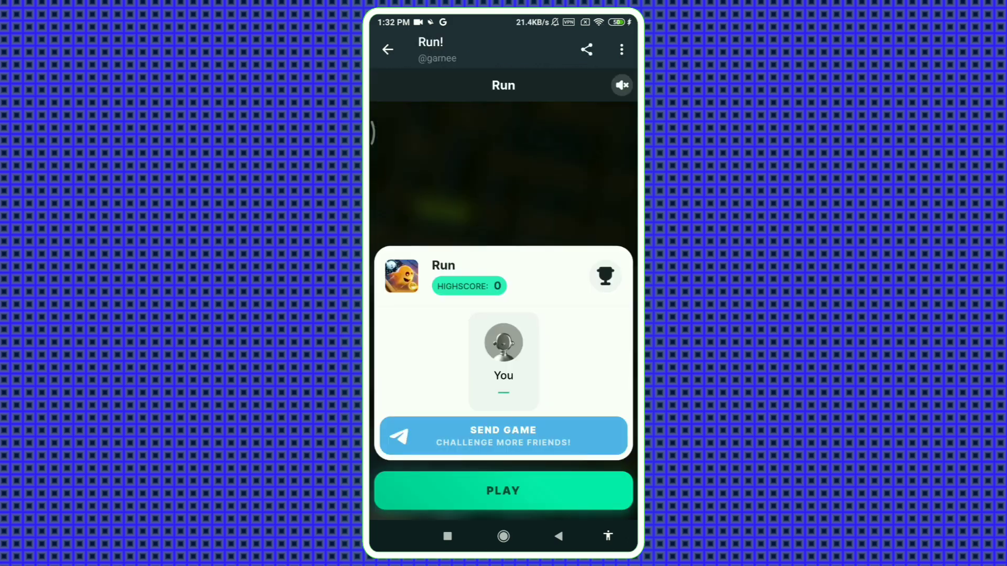
left_click(504, 492)
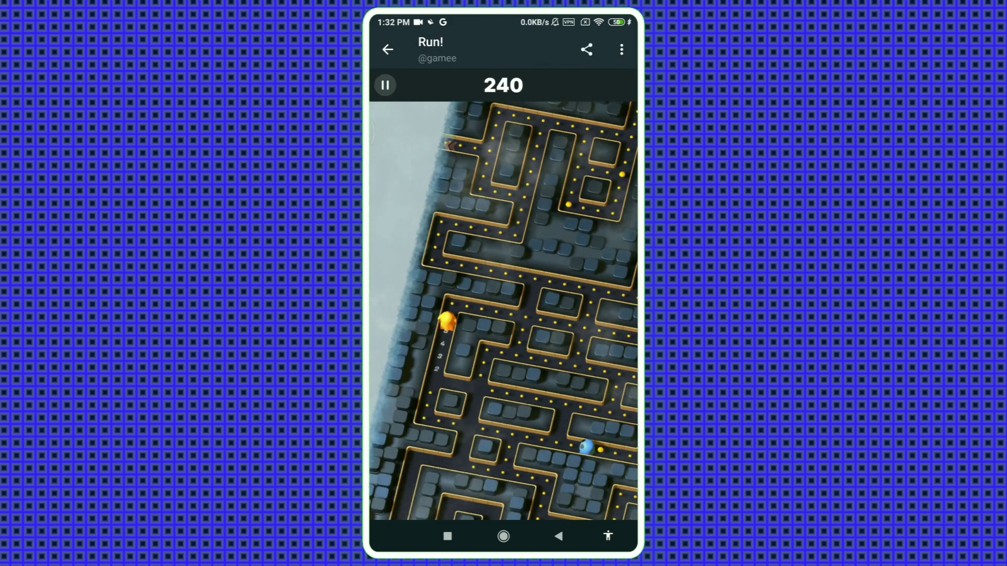